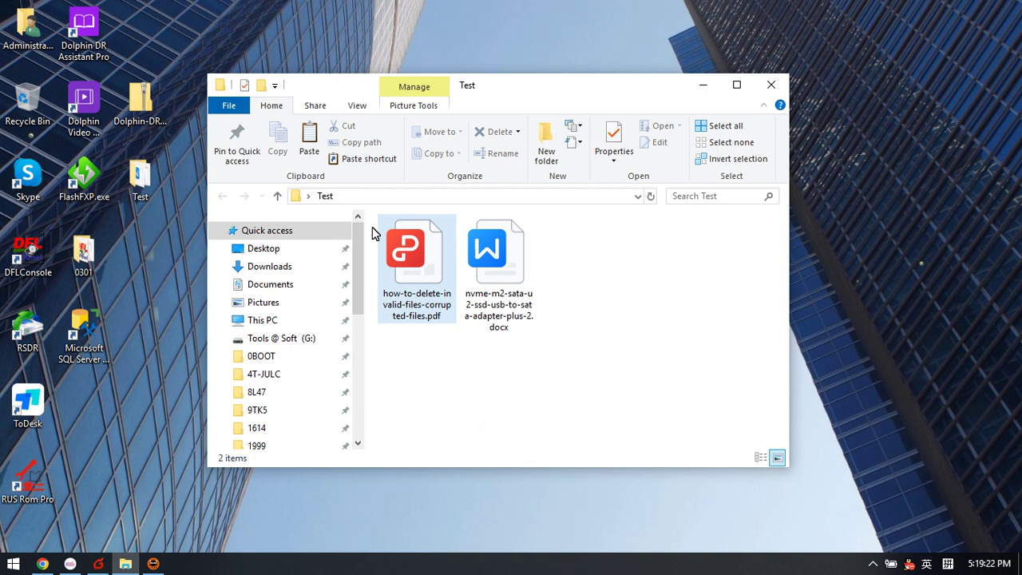
# Step: Open how-to-delete-invalid-files-corrupted-files.pdf from the Test folder to check whether it is readable, and close the viewer
pyautogui.moveTo(503, 96); pyautogui.dragTo(506, 83)
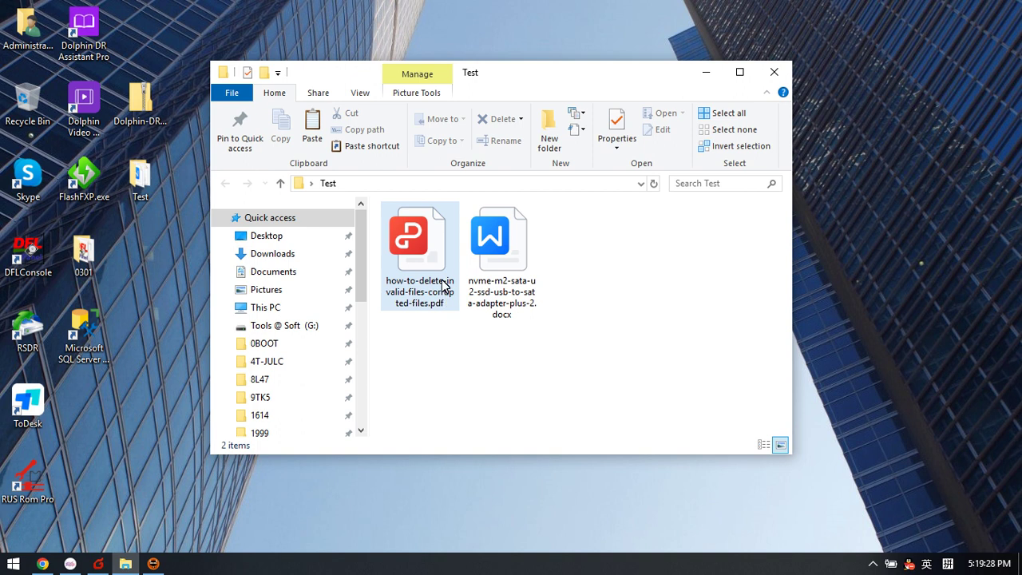
pyautogui.doubleClick(427, 263)
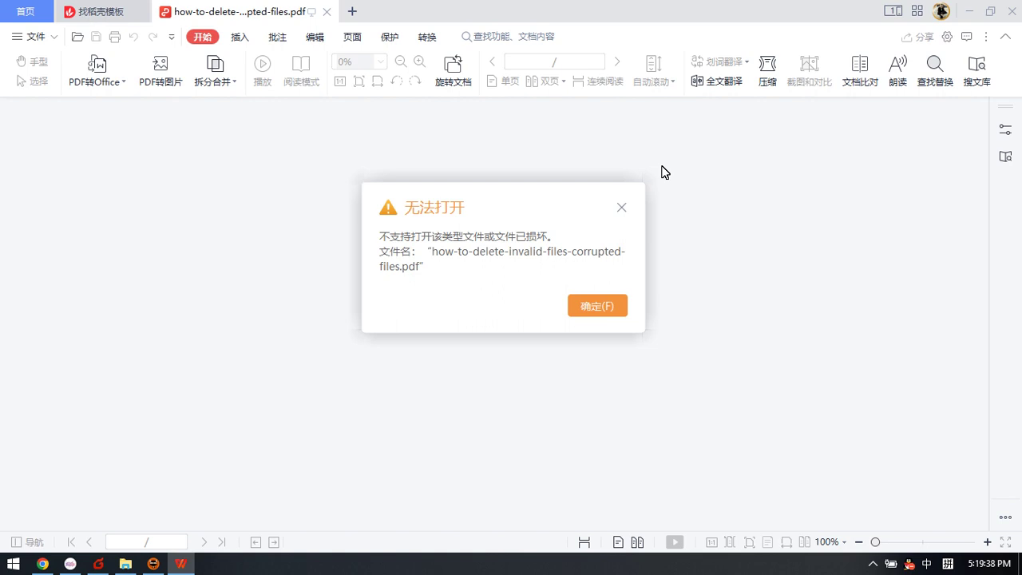
pyautogui.click(624, 305)
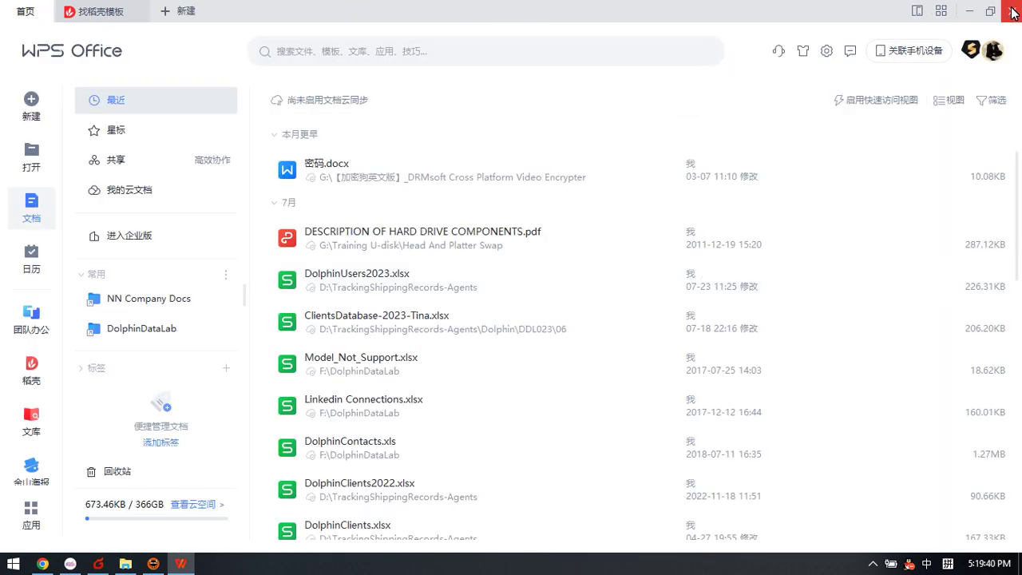
pyautogui.click(1009, 10)
# Step: Open nvme-m2-sata-u2-ssd-usb-to-sata-adapter-plus-2.docx to examine its content, and close it to return to the Test folder
pyautogui.doubleClick(503, 247)
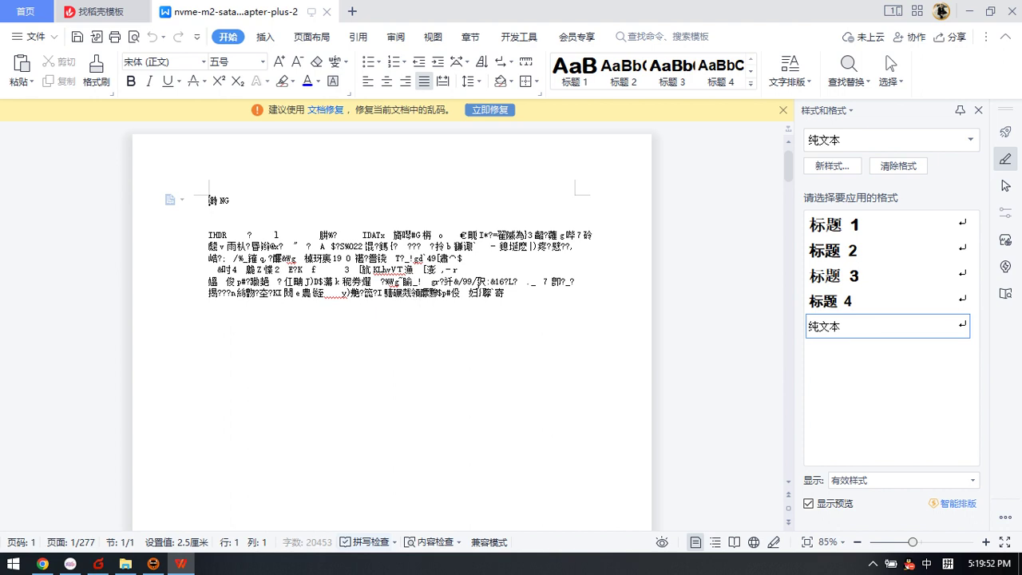
pyautogui.click(483, 289)
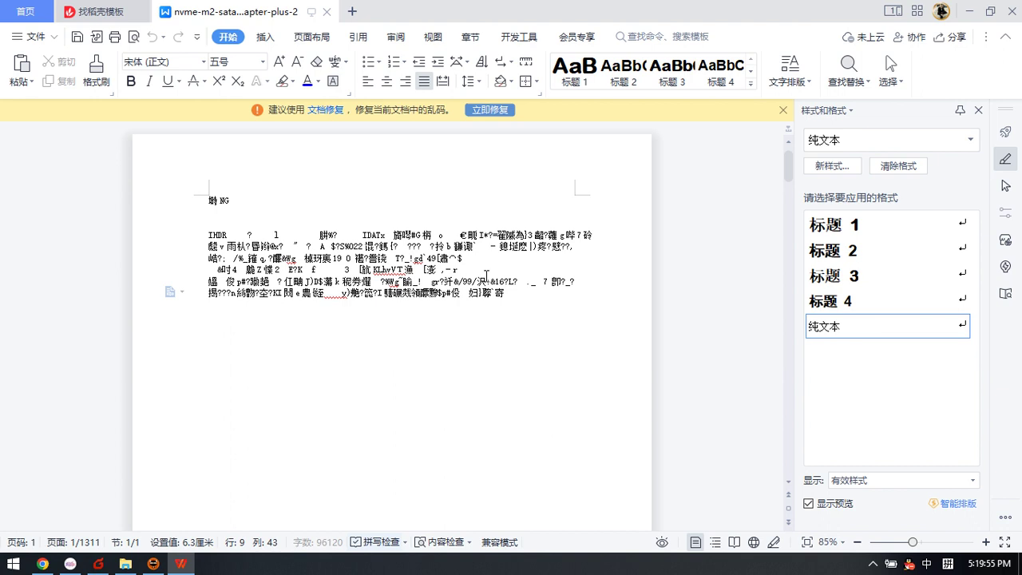
pyautogui.click(1008, 15)
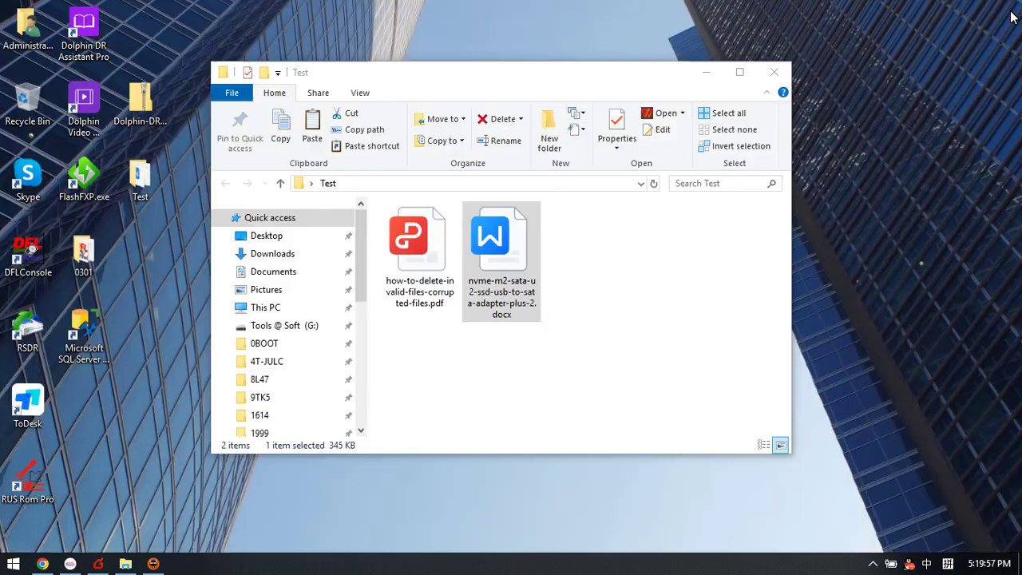
pyautogui.click(661, 343)
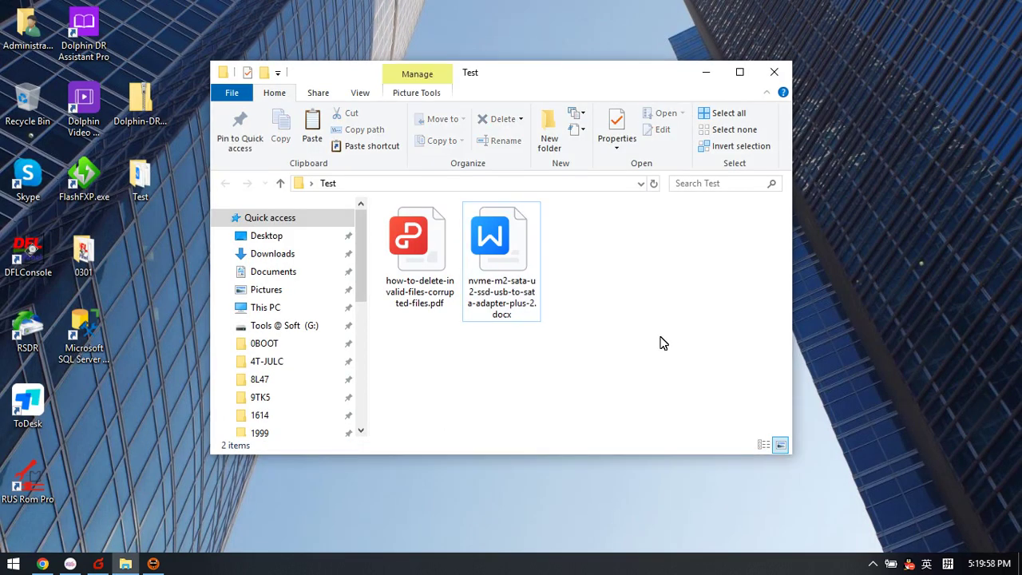
pyautogui.click(470, 293)
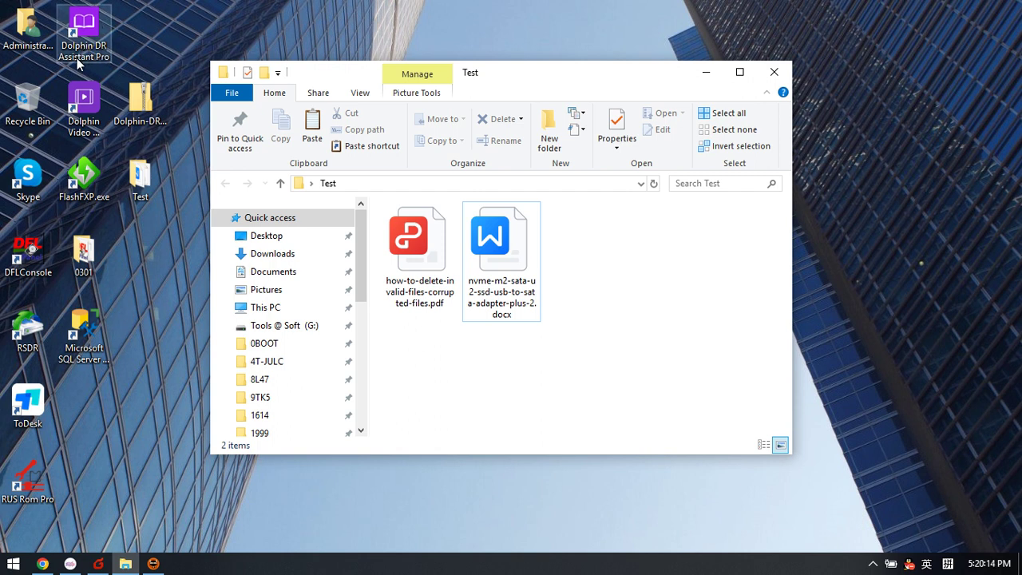
# Step: Launch Dolphin DR Assistant Pro and set the Extension tool's path to the Test folder on the desktop
pyautogui.doubleClick(90, 31)
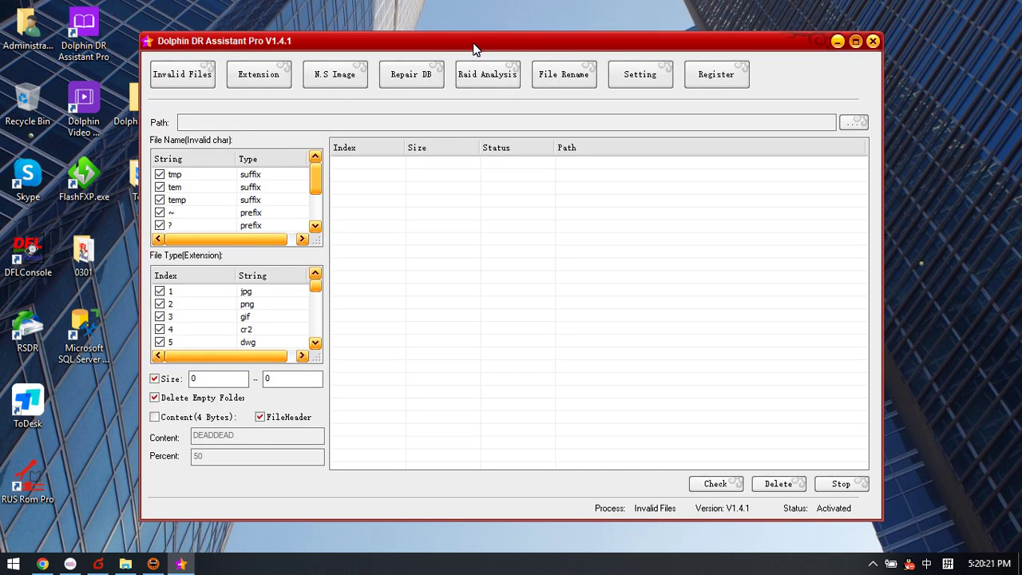
pyautogui.click(261, 79)
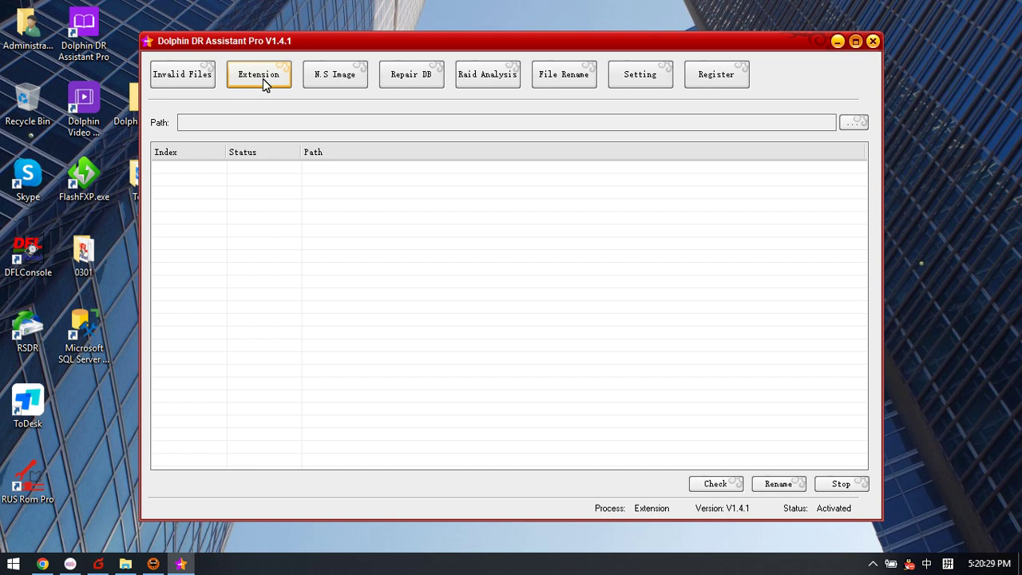
pyautogui.click(854, 122)
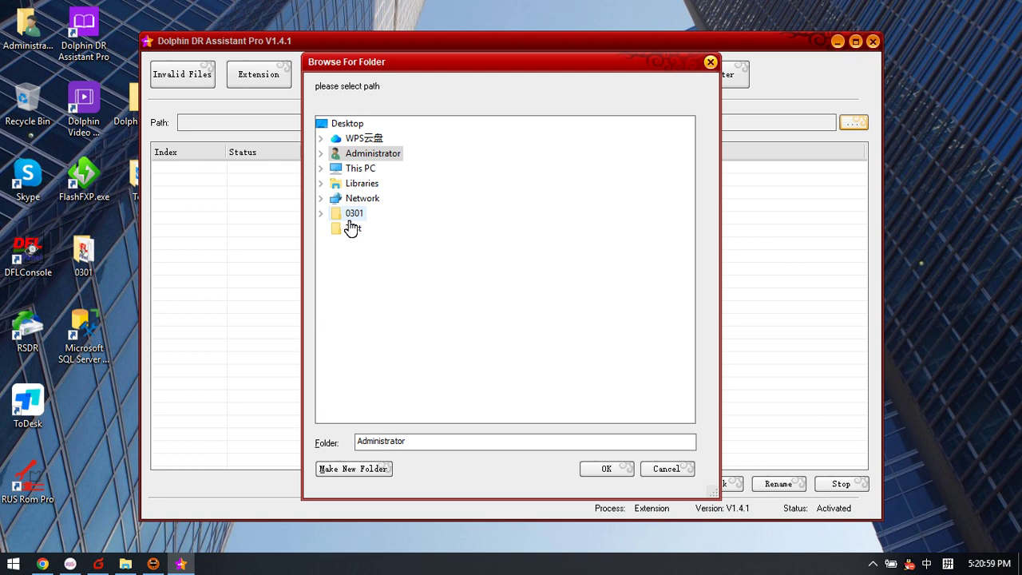
pyautogui.click(355, 231)
pyautogui.click(616, 468)
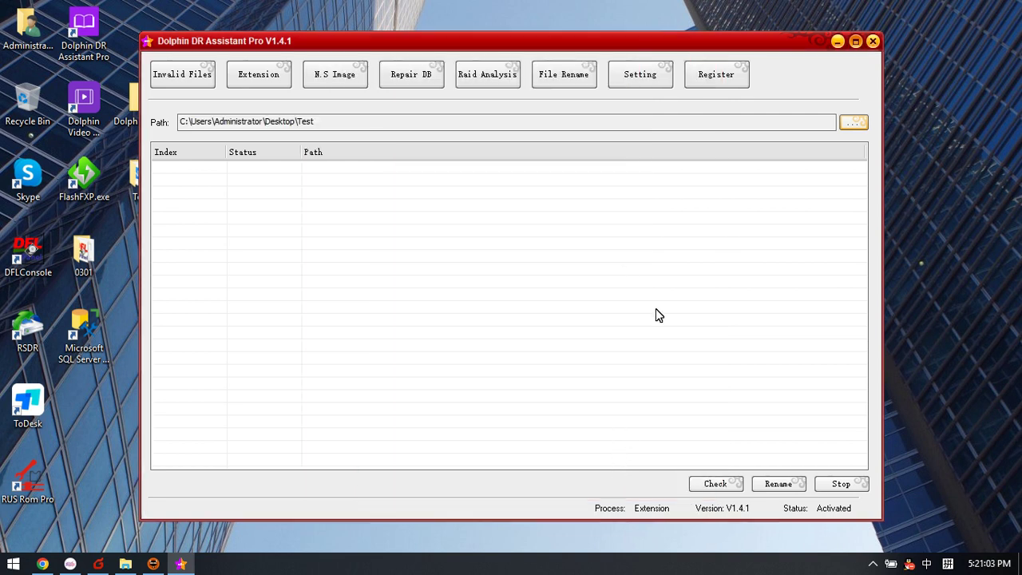
# Step: Detect the real extensions of the files in the Test folder, rename both files accordingly, and close the program
pyautogui.click(713, 485)
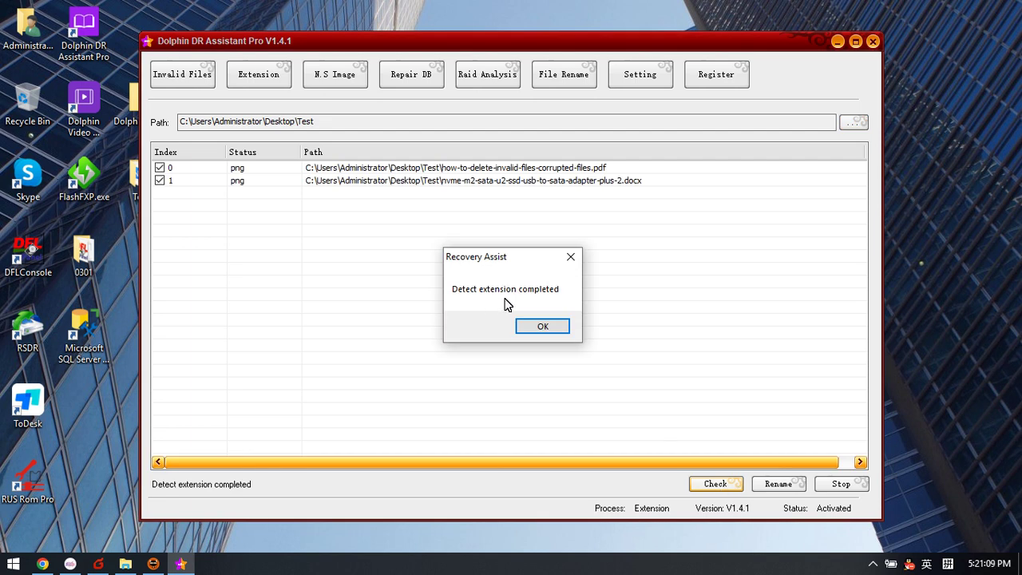
pyautogui.click(543, 326)
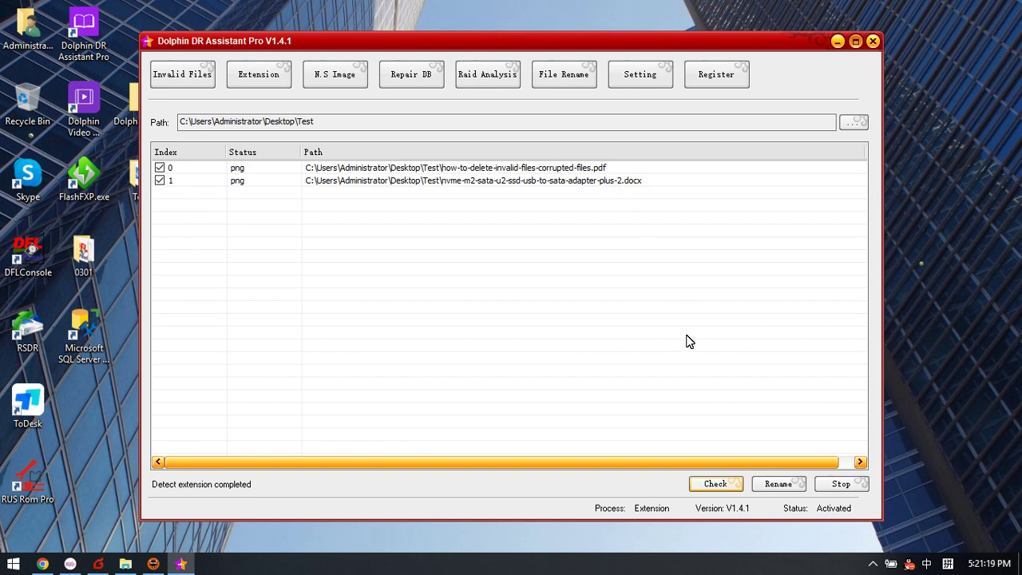
pyautogui.click(780, 485)
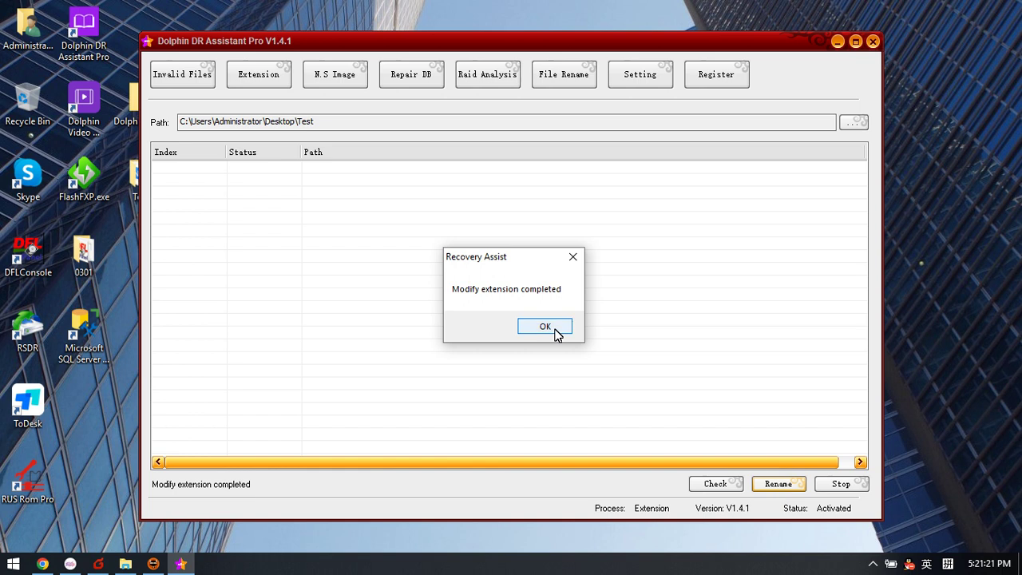
pyautogui.click(546, 327)
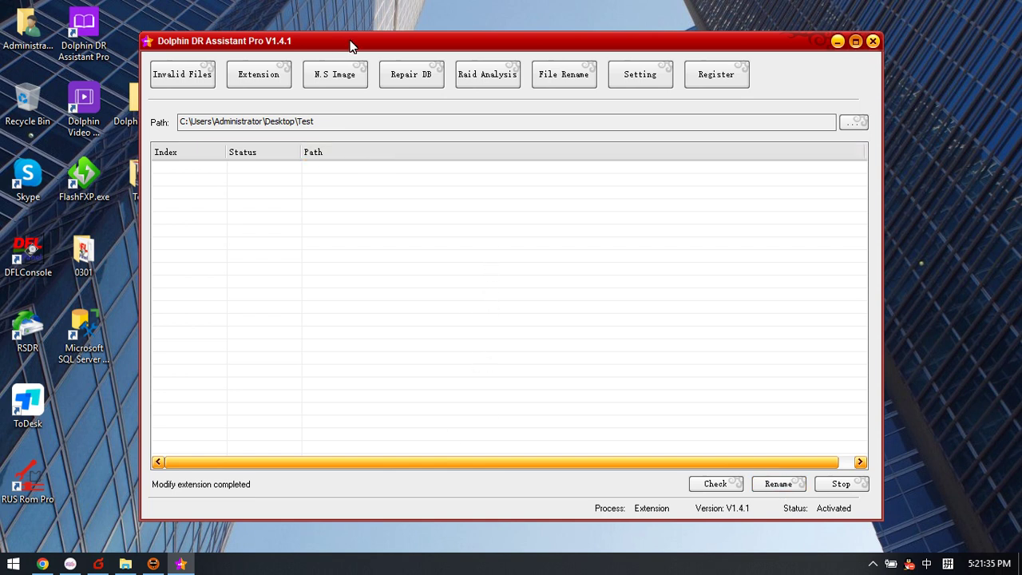
pyautogui.moveTo(430, 41); pyautogui.dragTo(479, 40)
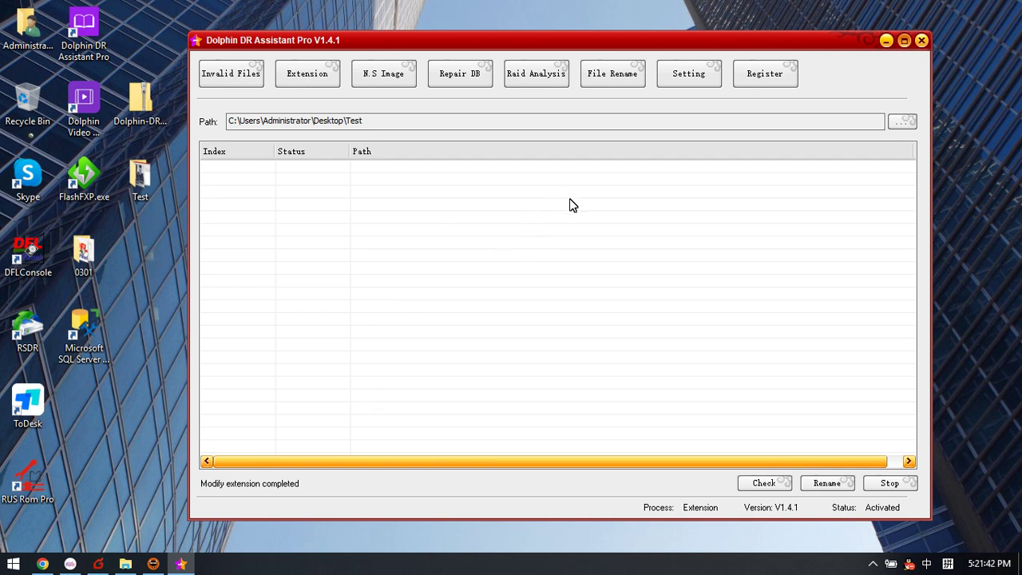
pyautogui.click(921, 40)
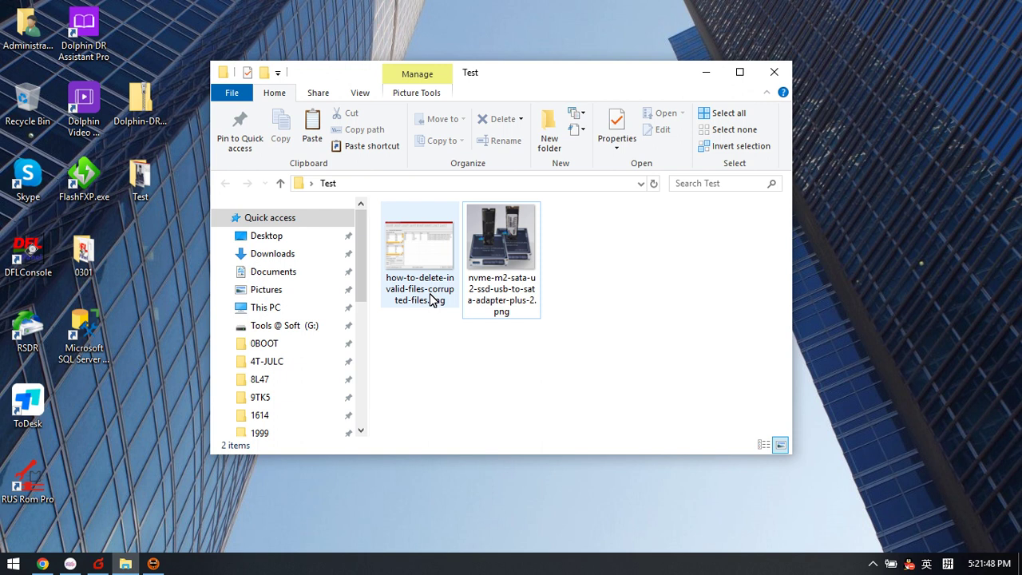
# Step: Open each of the two renamed PNG files in the Test folder to check the images, closing the viewer after each
pyautogui.click(417, 261)
pyautogui.doubleClick(416, 257)
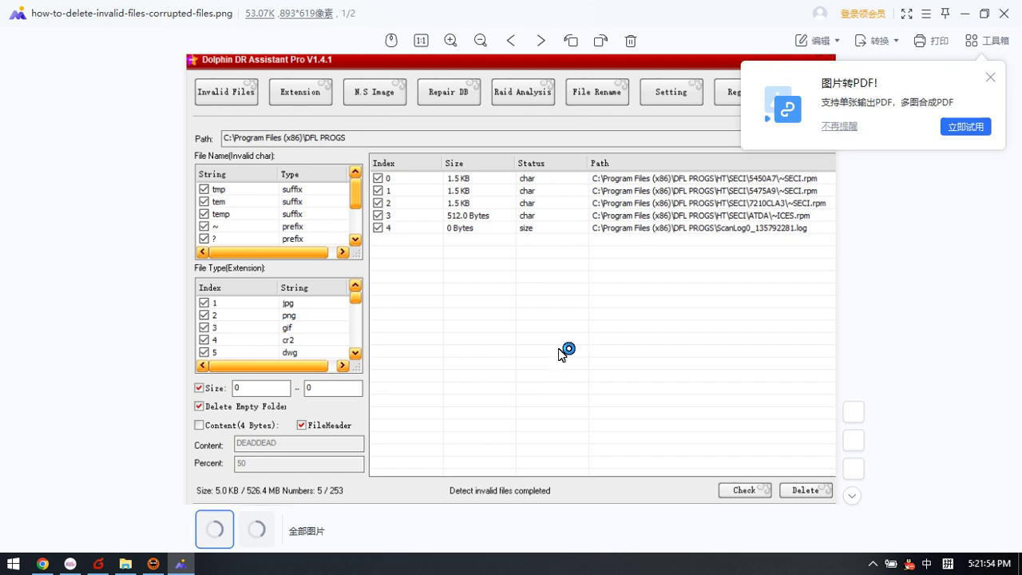
pyautogui.click(990, 77)
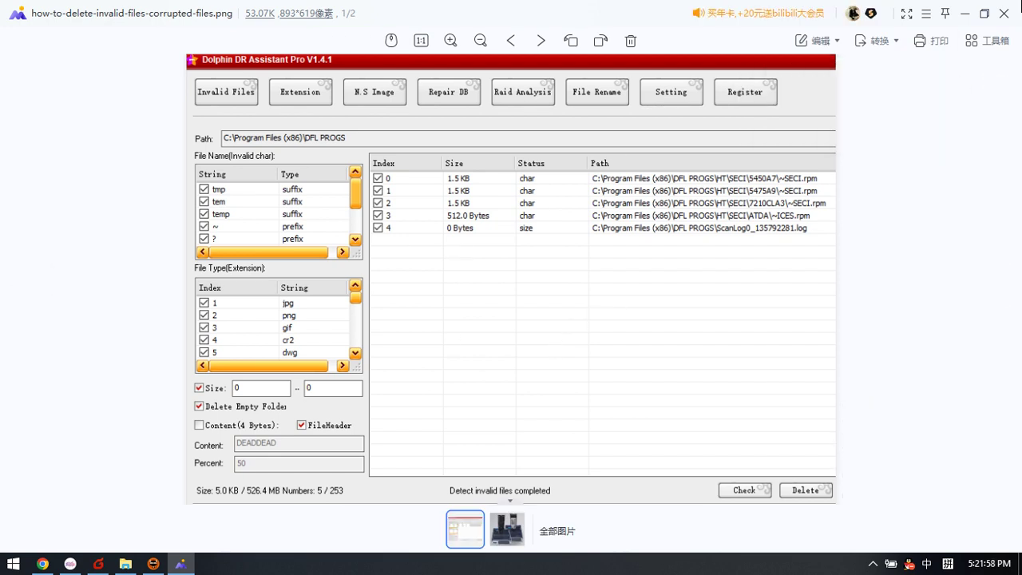
pyautogui.click(1004, 14)
pyautogui.doubleClick(514, 244)
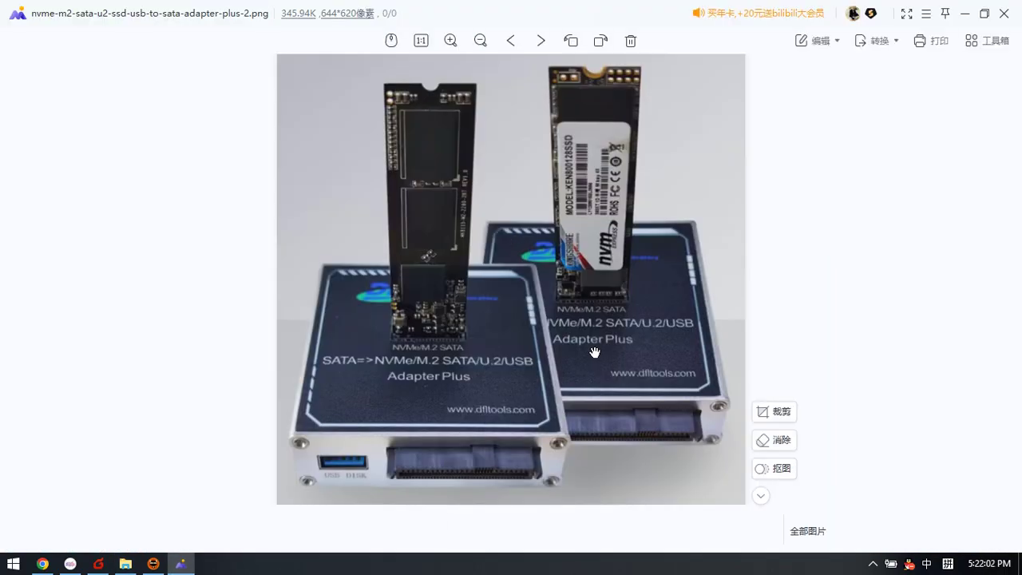
pyautogui.click(1004, 14)
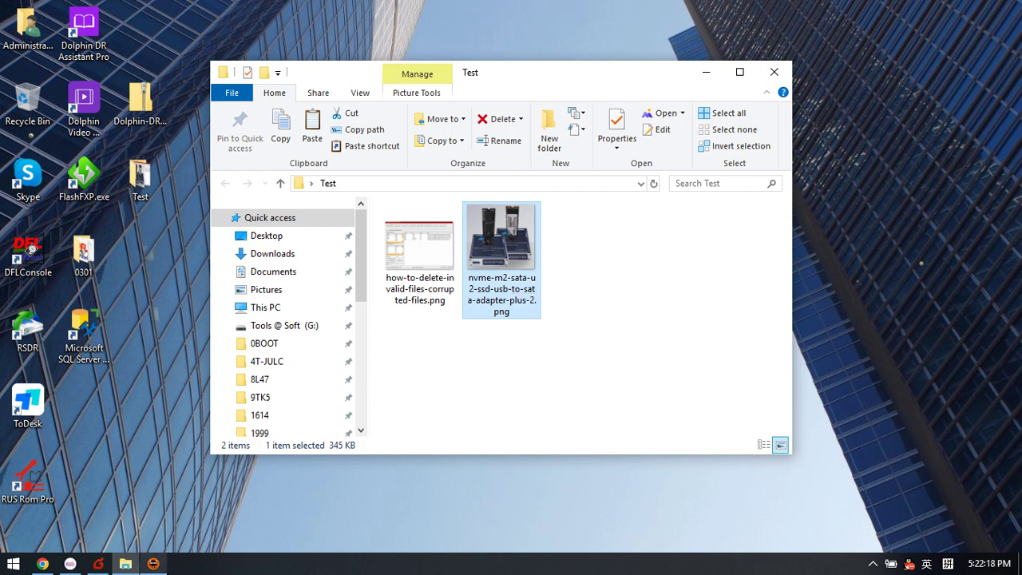
# Step: Reopen Dolphin DR Assistant Pro and choose the desktop Test folder as the path for the Extension tool
pyautogui.doubleClick(80, 34)
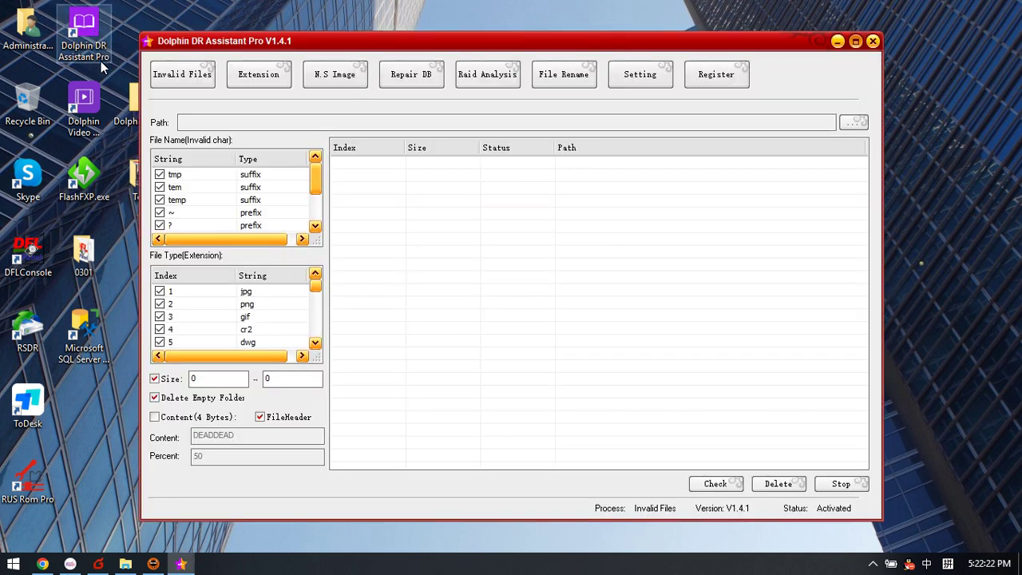
pyautogui.moveTo(285, 38); pyautogui.dragTo(289, 53)
pyautogui.click(262, 91)
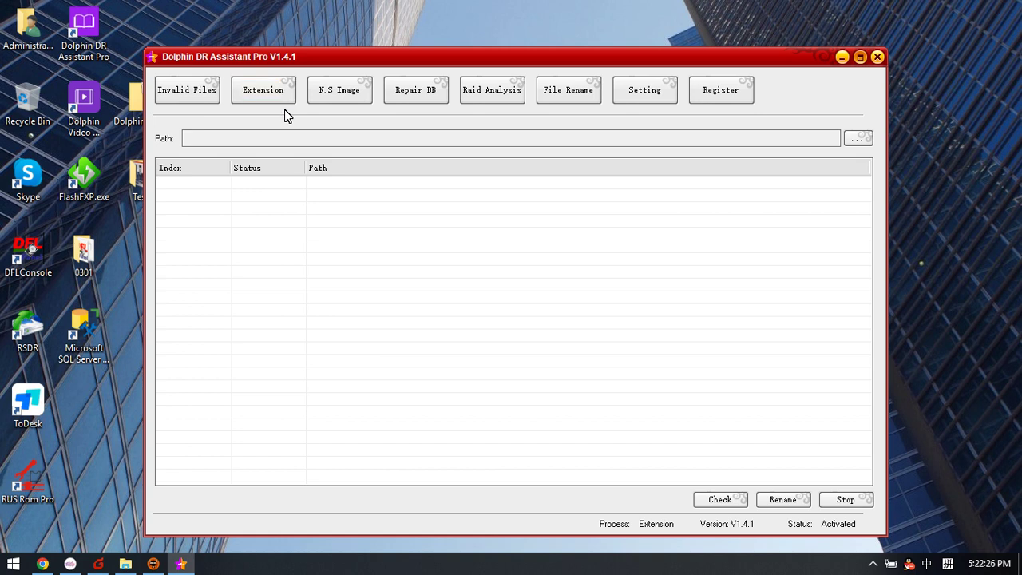
pyautogui.click(856, 139)
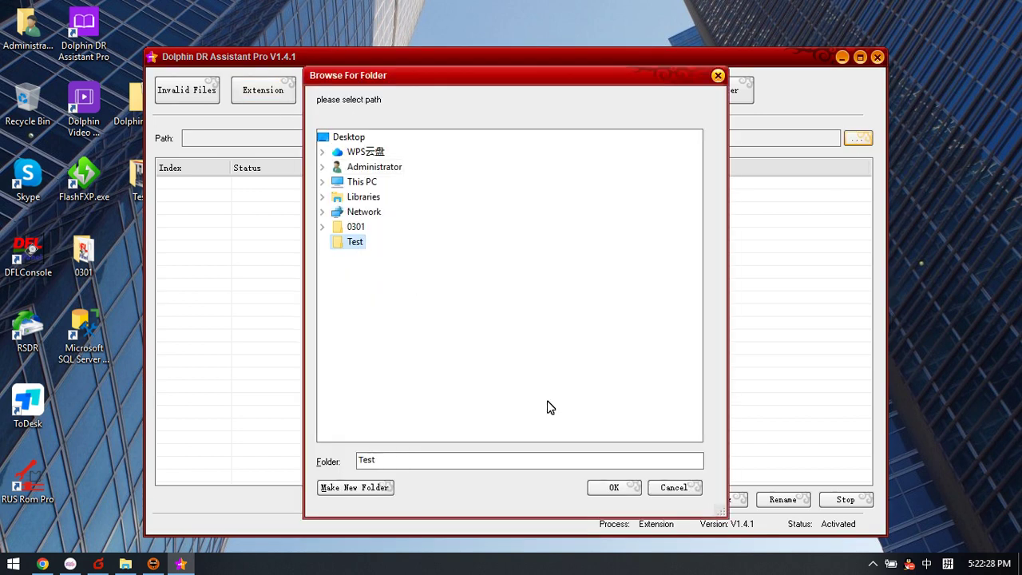
pyautogui.click(615, 487)
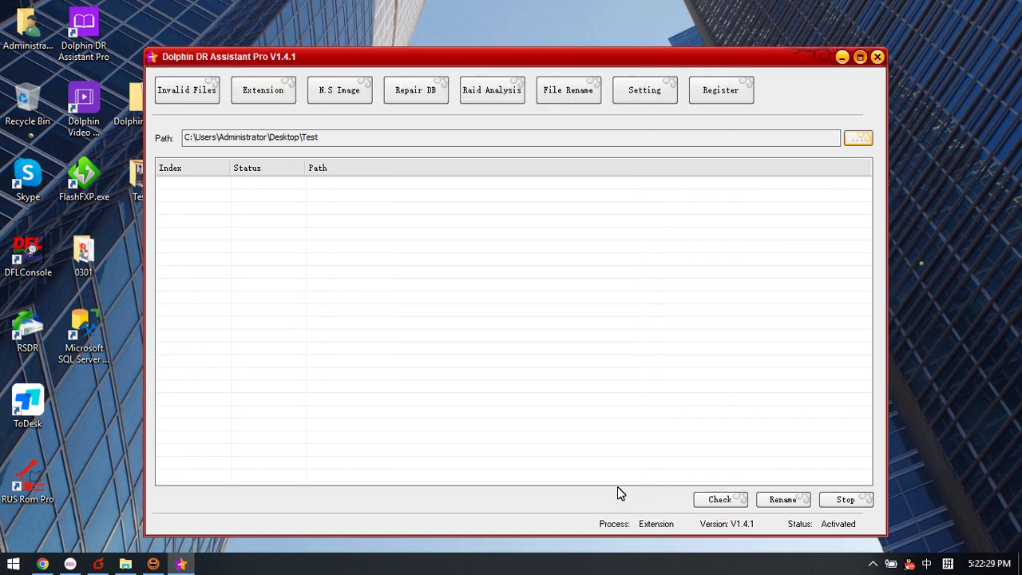
# Step: Check the extensions of the renamed files in the Test folder again and close the program
pyautogui.click(718, 494)
pyautogui.click(551, 325)
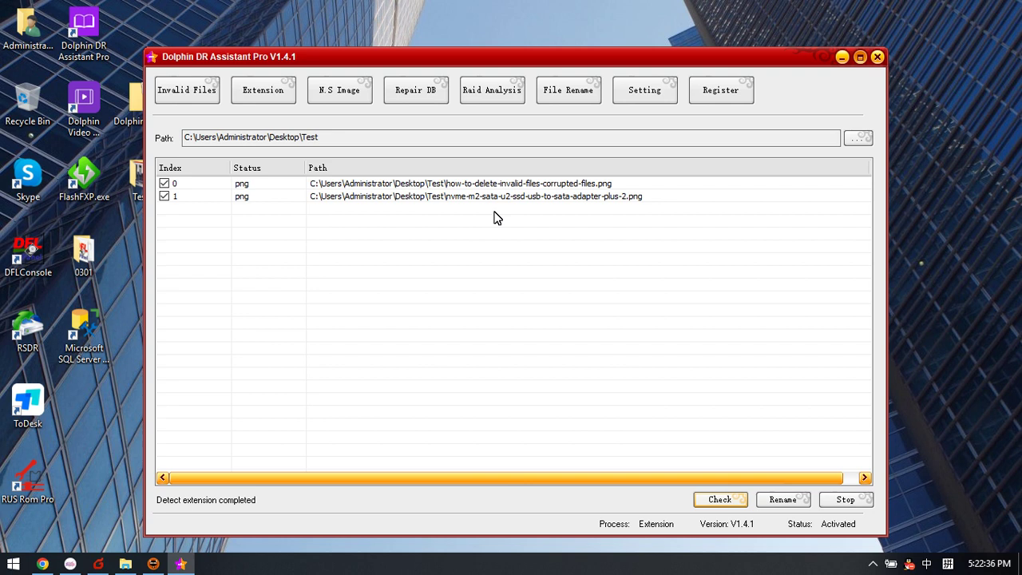
pyautogui.click(877, 56)
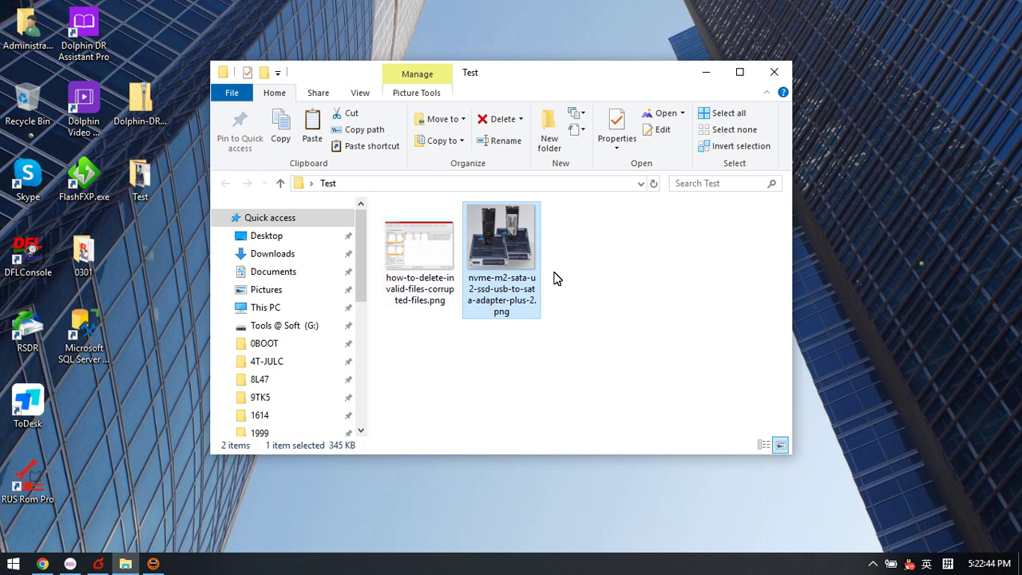
# Step: Start Dolphin DR Assistant Pro once more to review the Extension tool's check and rename functions, and close it
pyautogui.moveTo(472, 290)
pyautogui.doubleClick(83, 28)
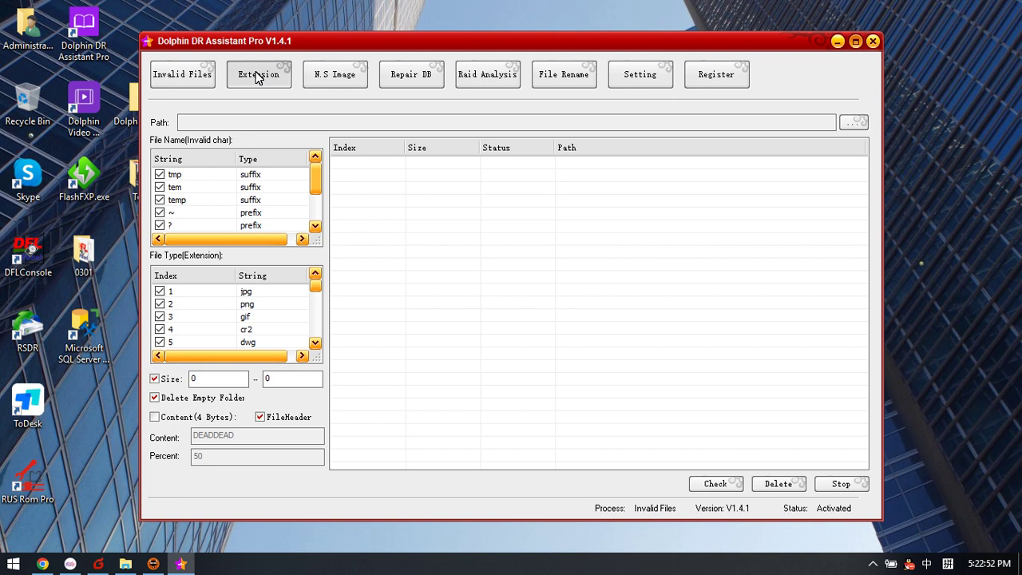
pyautogui.click(257, 77)
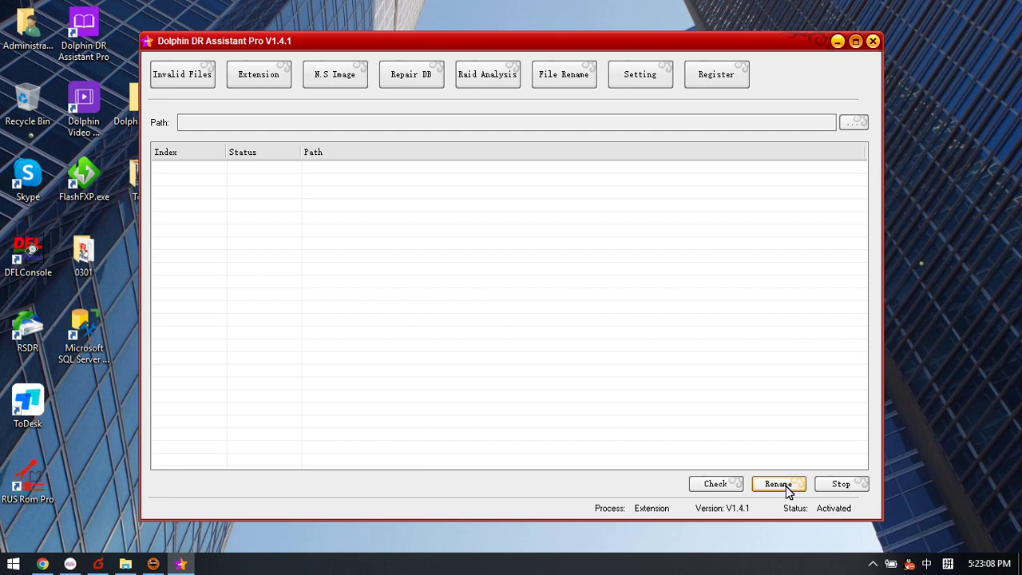
pyautogui.click(874, 42)
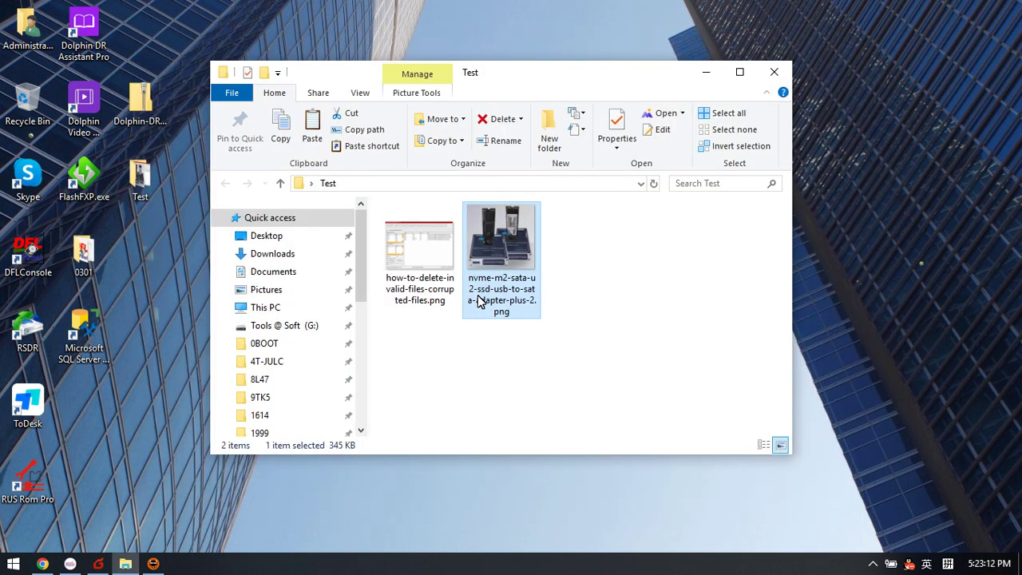